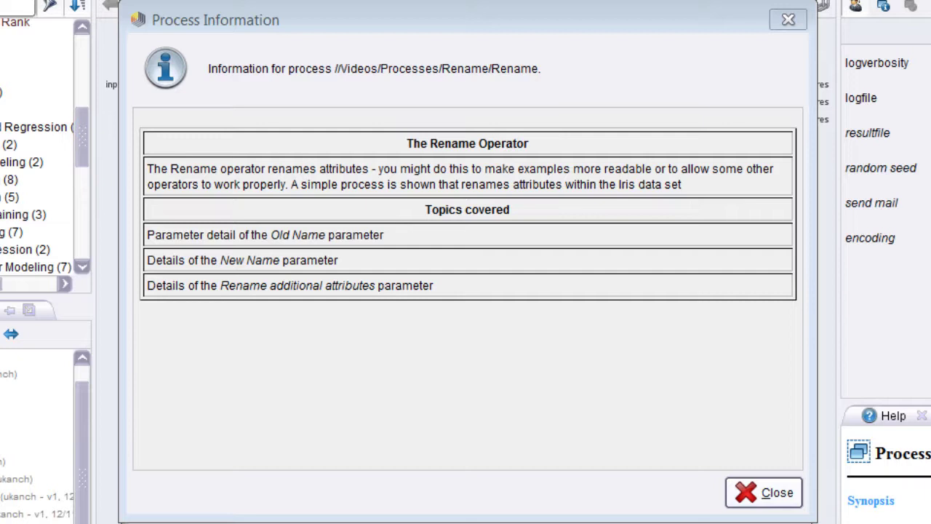
# Step: Dismiss the process information and show the Rename operator's parameters, which map a1 to Sepal.Length
pyautogui.click(771, 499)
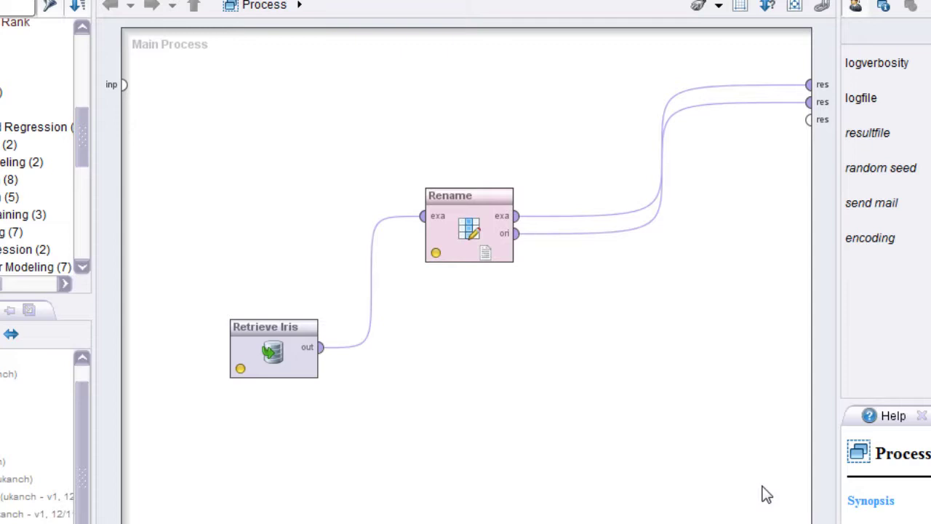
pyautogui.click(266, 345)
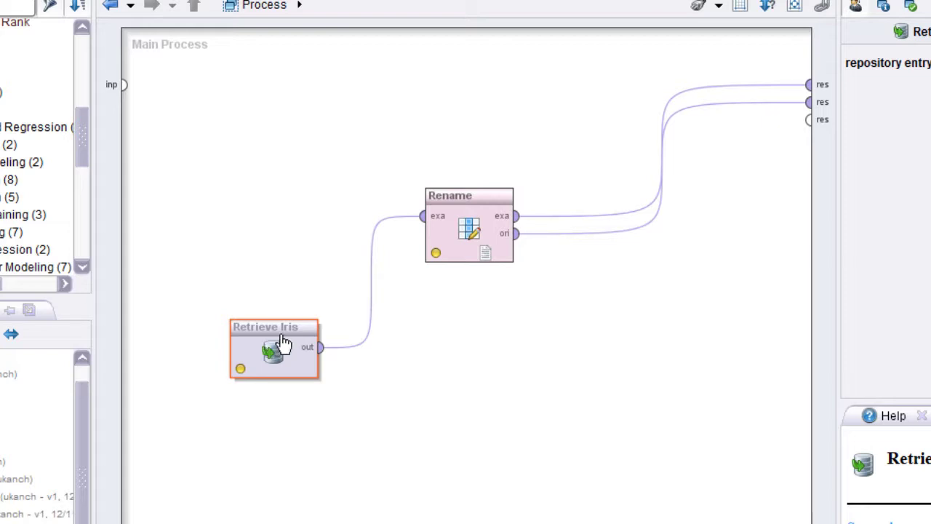
pyautogui.click(476, 225)
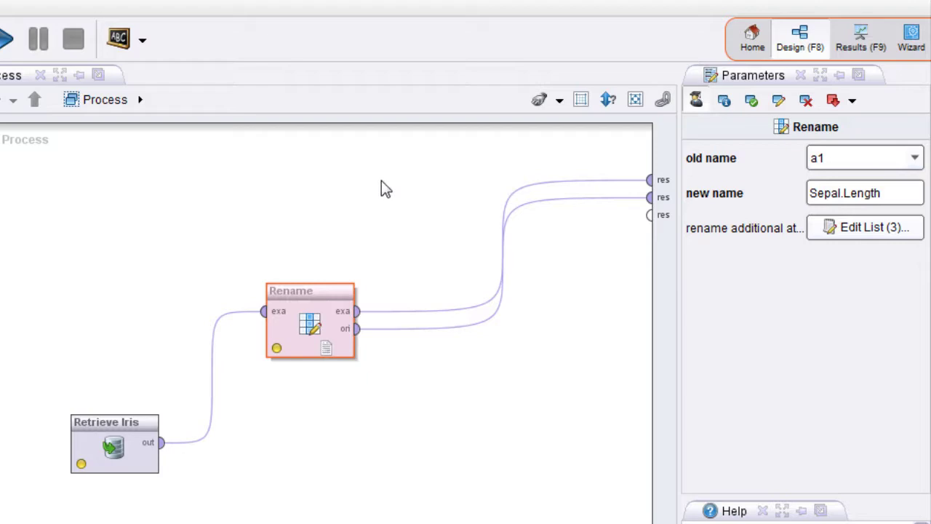
# Step: Run the process and compare the Retrieve Iris a1–a4 columns with the renamed Sepal/Petal columns
pyautogui.click(6, 40)
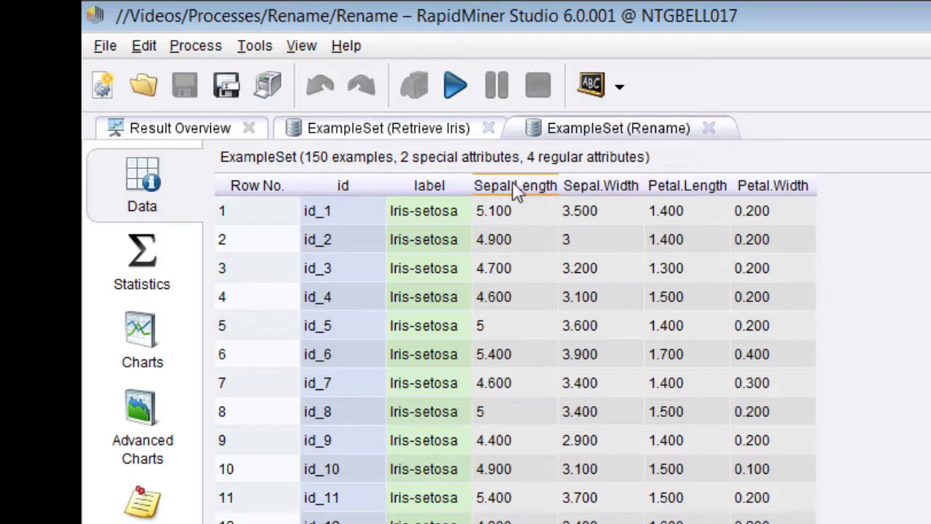
pyautogui.click(445, 133)
pyautogui.click(591, 134)
pyautogui.click(441, 129)
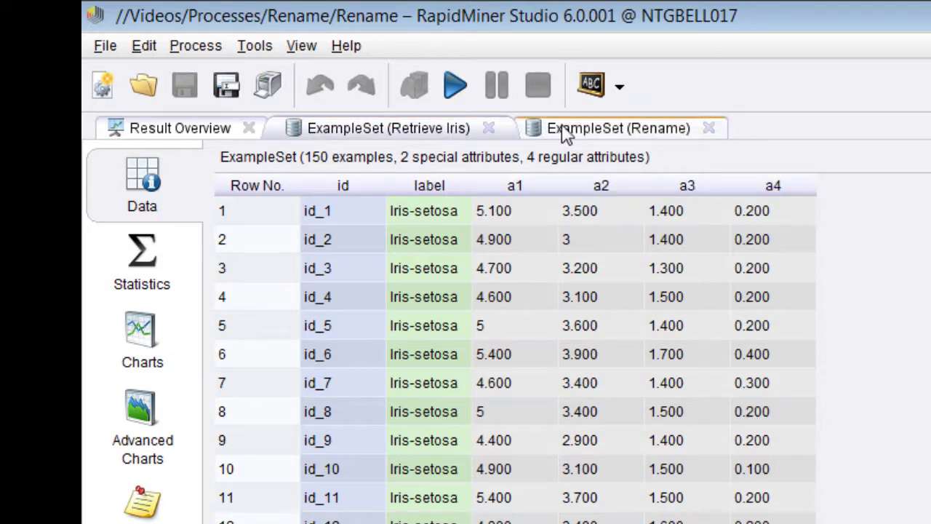
pyautogui.click(566, 135)
pyautogui.click(427, 137)
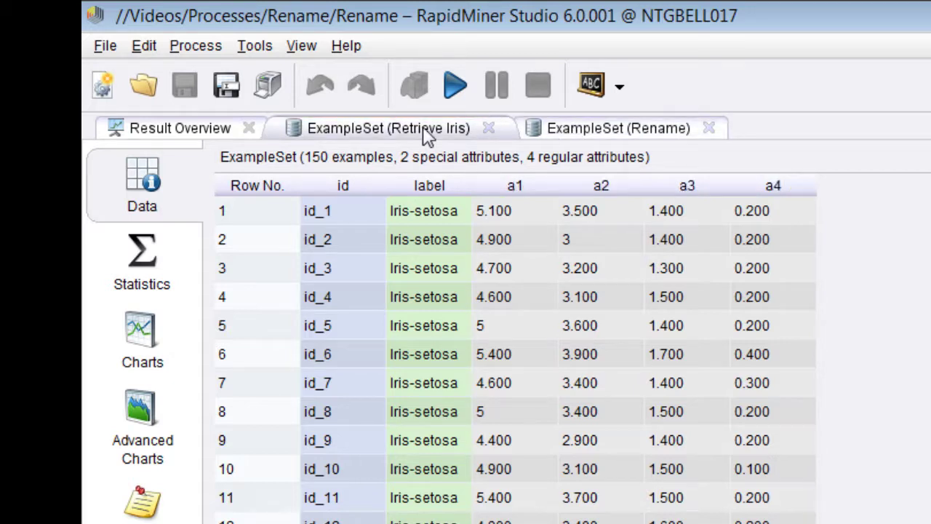
pyautogui.click(601, 137)
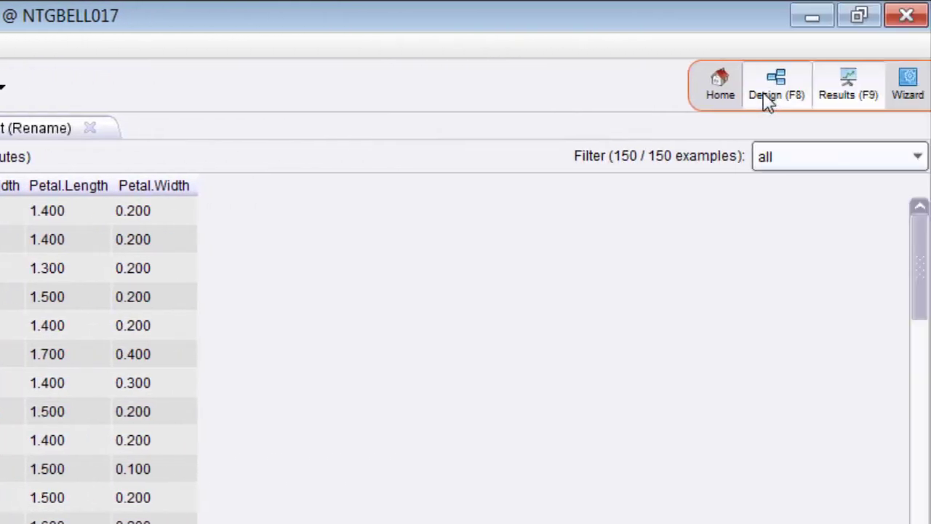
# Step: Return to Design view and open the Rename operator's additional attribute renames list
pyautogui.click(770, 95)
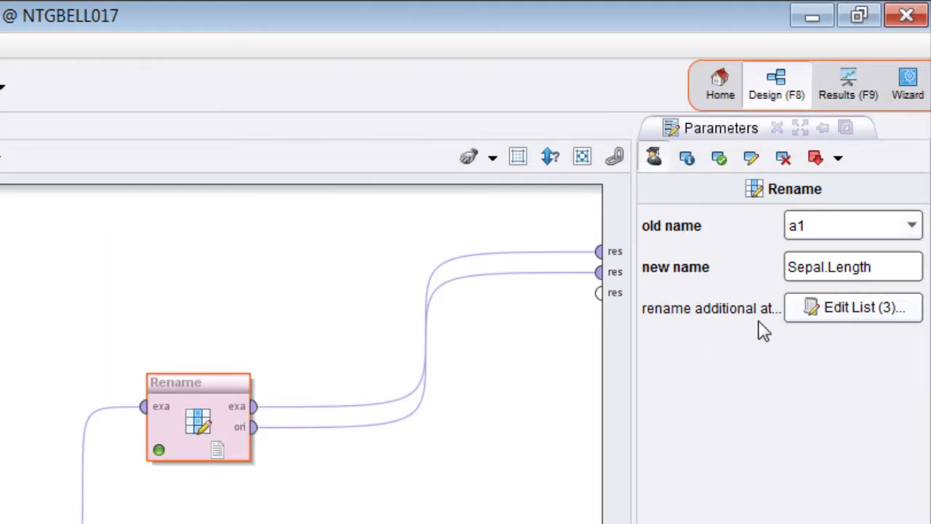
pyautogui.click(520, 274)
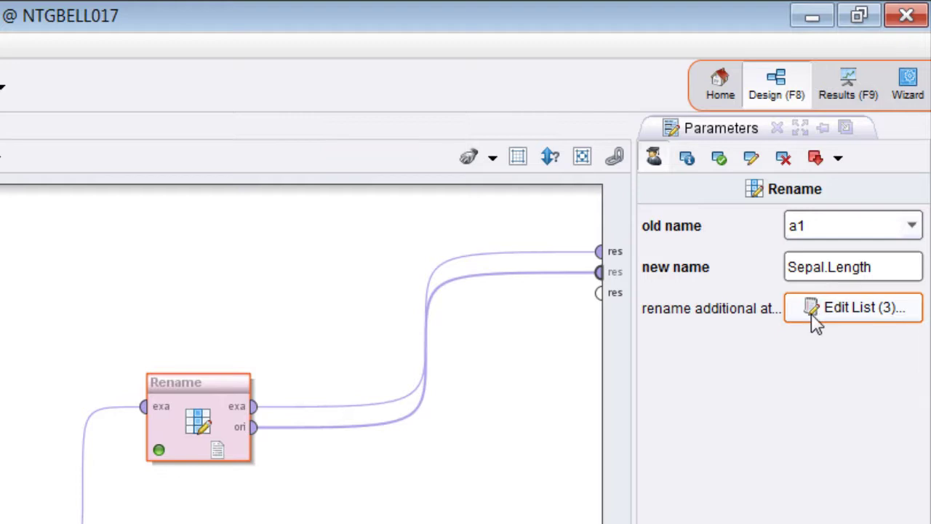
pyautogui.click(815, 314)
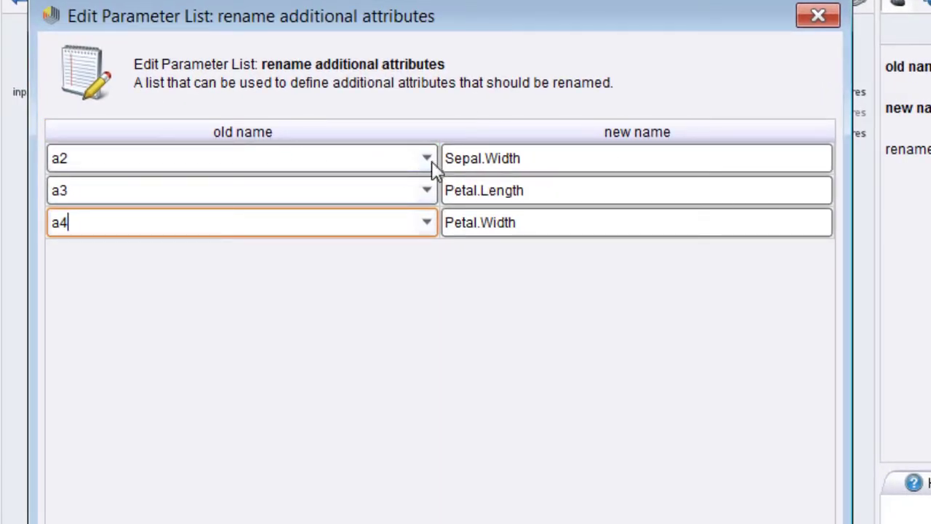
# Step: Check the rows a2→Sepal.Width, a3→Petal.Length and a4→Petal.Width, then close the list
pyautogui.click(429, 161)
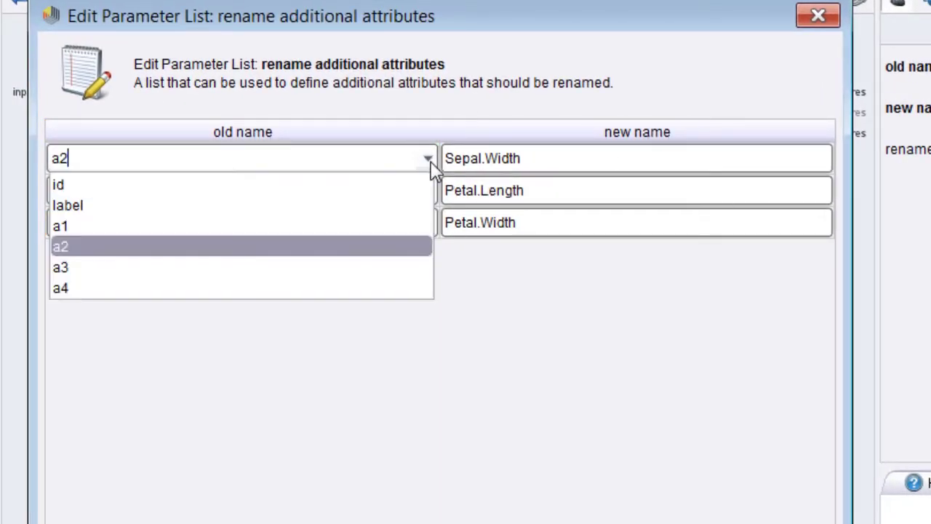
pyautogui.click(393, 249)
pyautogui.click(556, 168)
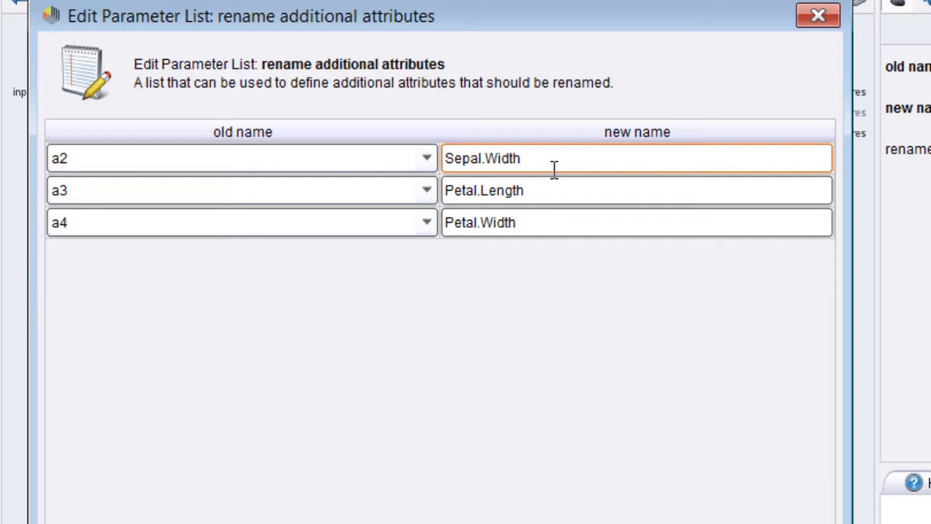
pyautogui.click(354, 203)
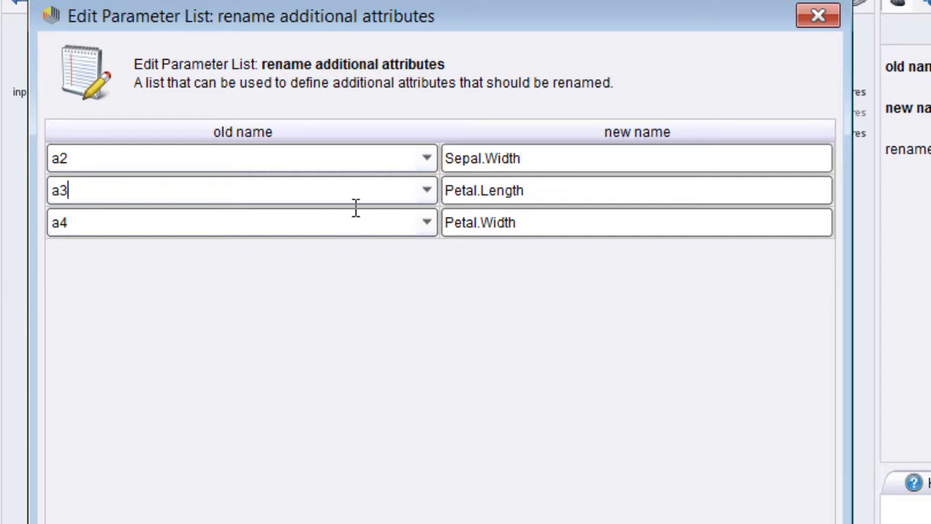
pyautogui.click(353, 224)
pyautogui.click(428, 223)
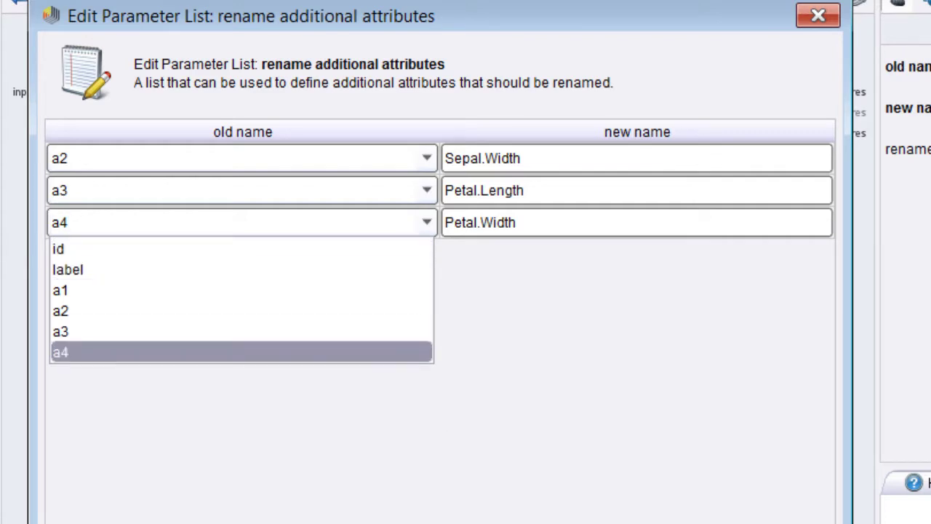
pyautogui.press('Return')
pyautogui.press('Return')
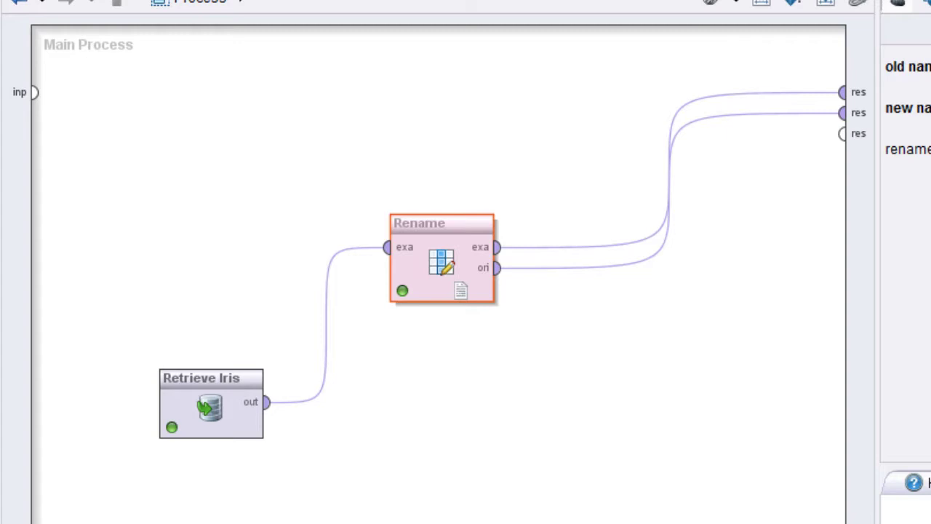
# Step: Rerun the process with F11 and compare a1–a4 against Sepal/Petal columns, ending on the Rename set
pyautogui.press('F11')
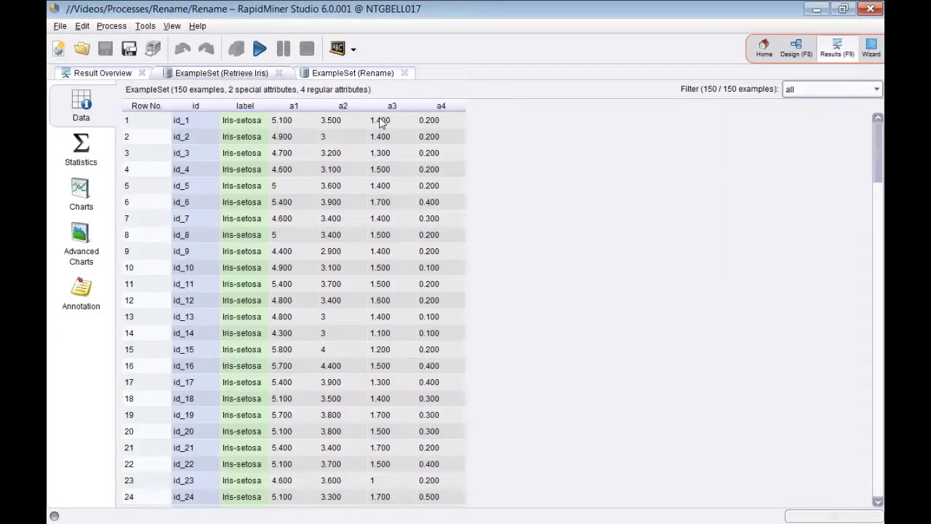
pyautogui.click(239, 74)
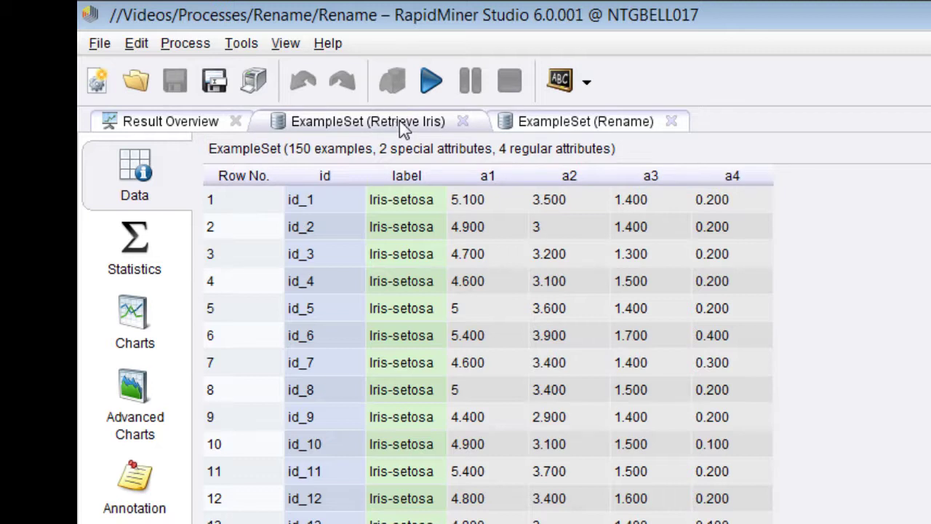
pyautogui.click(547, 122)
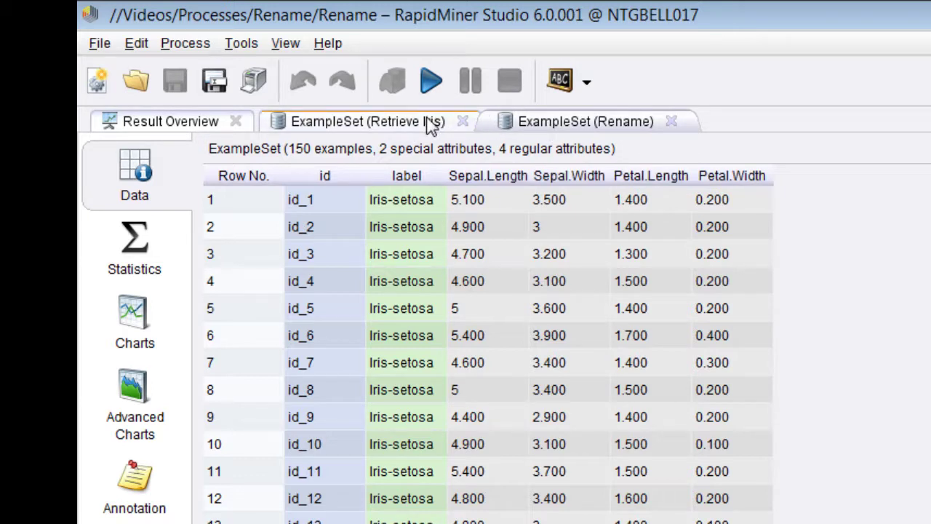
pyautogui.click(431, 123)
pyautogui.click(550, 125)
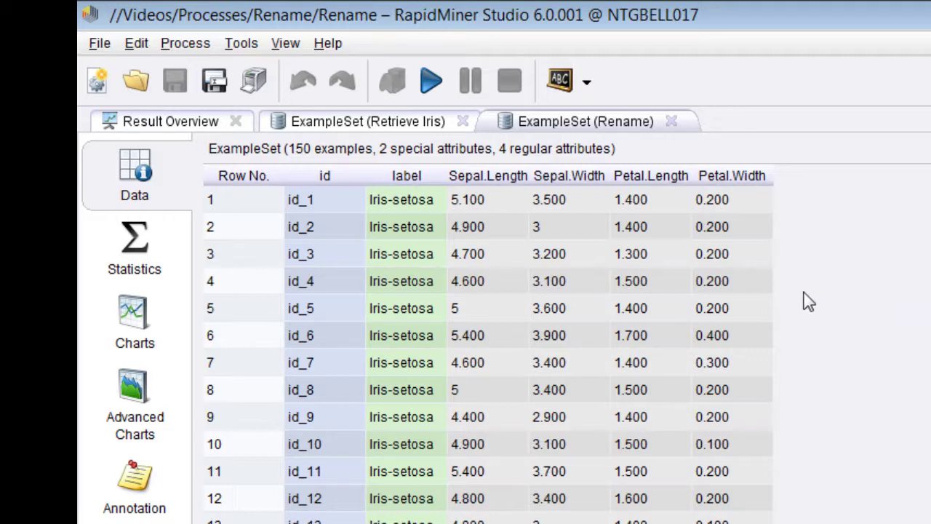
pyautogui.click(368, 124)
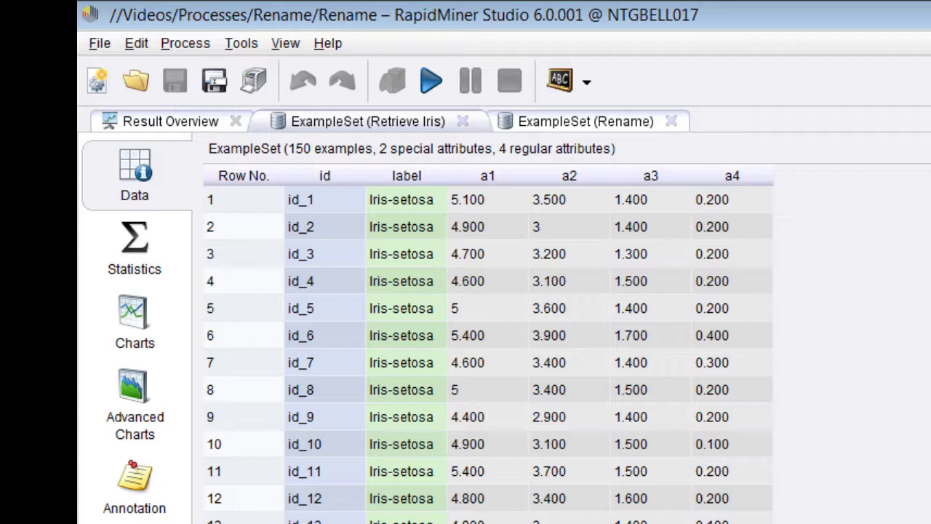
pyautogui.click(591, 123)
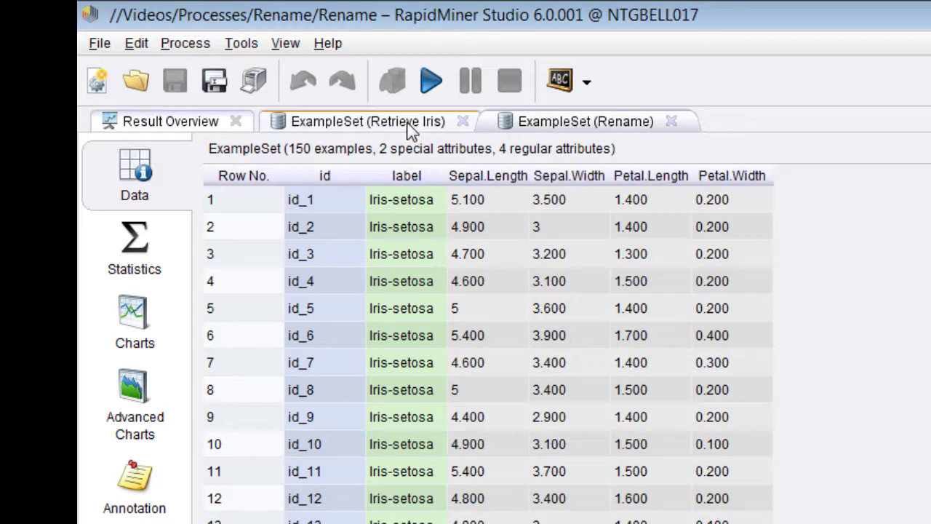
pyautogui.click(411, 130)
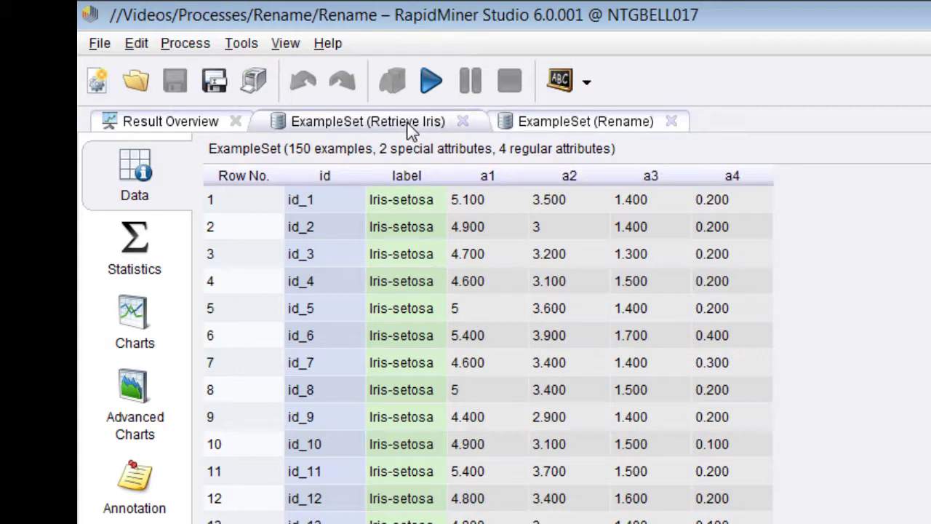
pyautogui.click(527, 125)
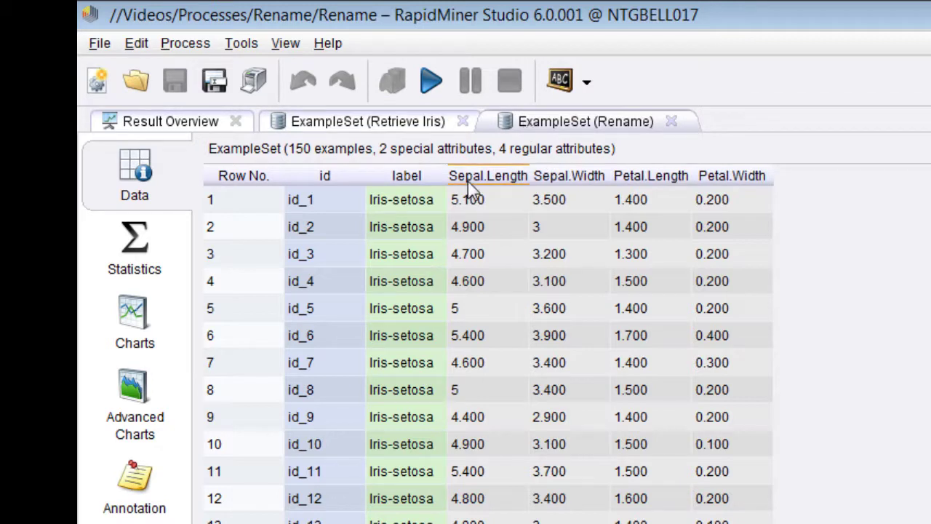